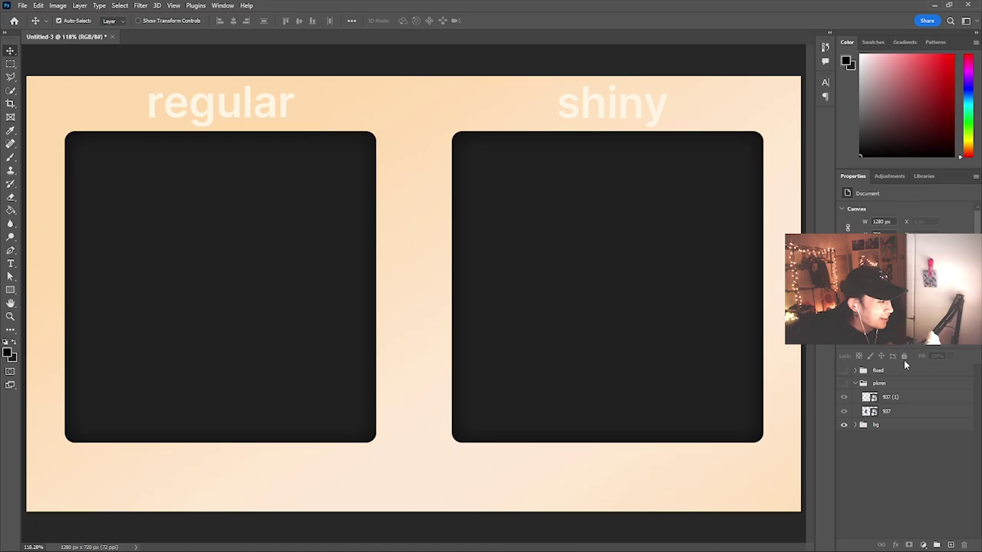
pyautogui.click(845, 383)
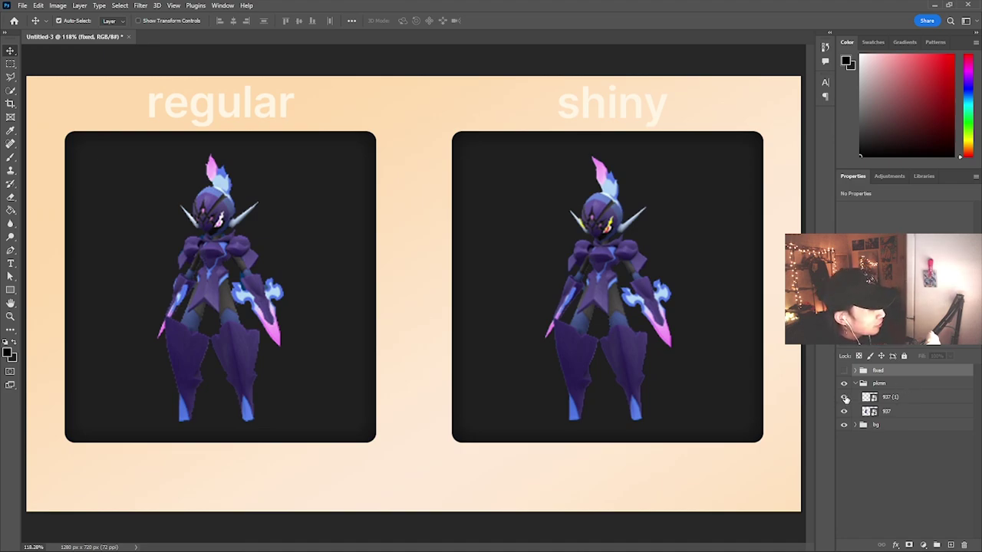
# Hide layer 937 (1) to show the yellow-and-red recolored shiny, then undo the change
pyautogui.doubleClick(845, 397)
pyautogui.click(845, 397)
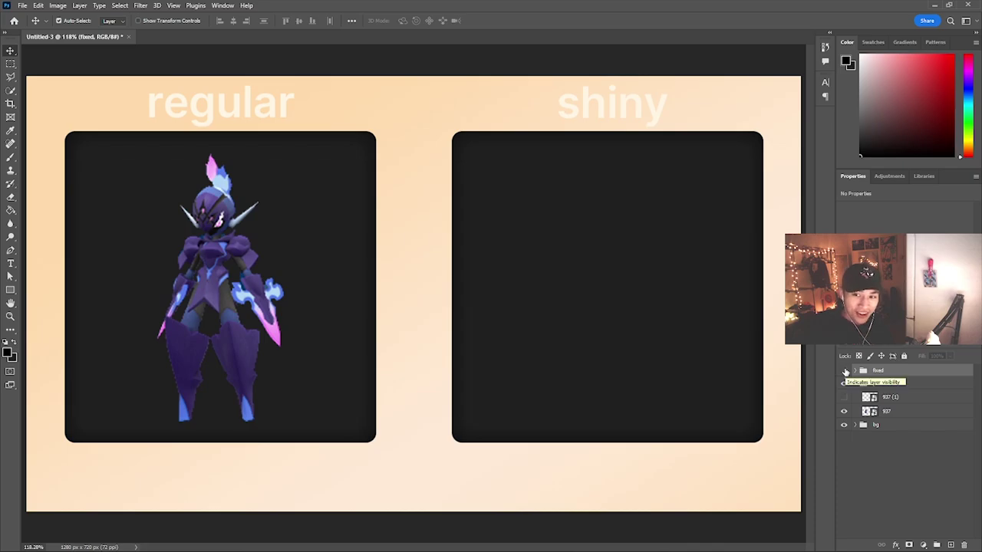
pyautogui.click(844, 372)
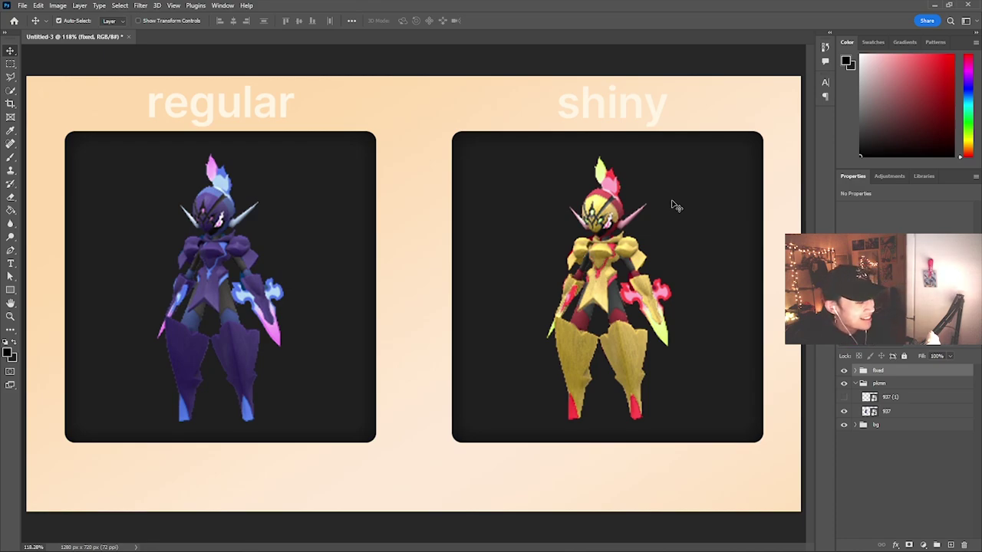
pyautogui.hotkey('ctrl', 'z')
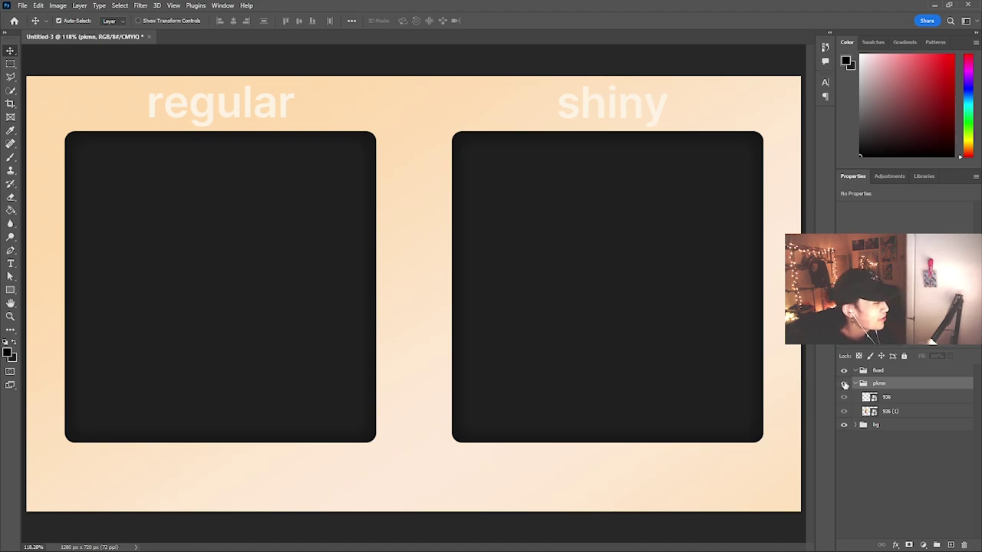
# Make the pkmn group visible to show the yellow-and-red armored Pokémon in both panels
pyautogui.click(844, 384)
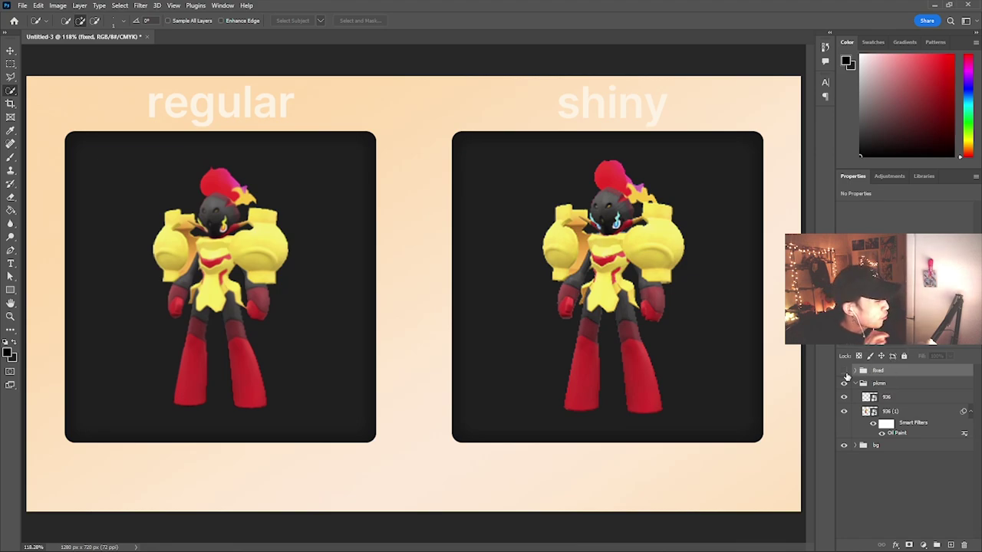
# Hide layer 936 so the shiny Pokémon disappears from the right panel
pyautogui.click(844, 396)
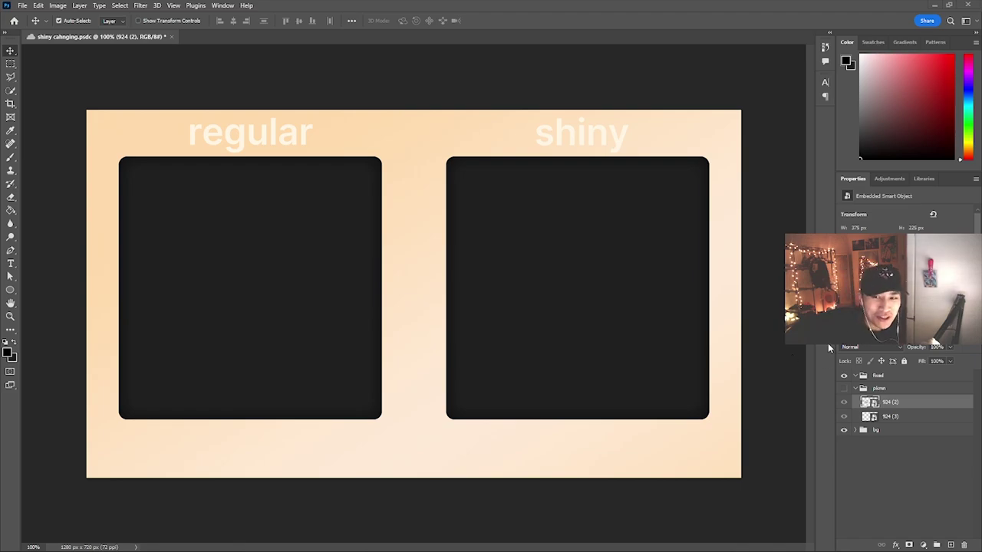
# Make the pkmn group visible to show the white mouse Pokémon pair
pyautogui.click(844, 388)
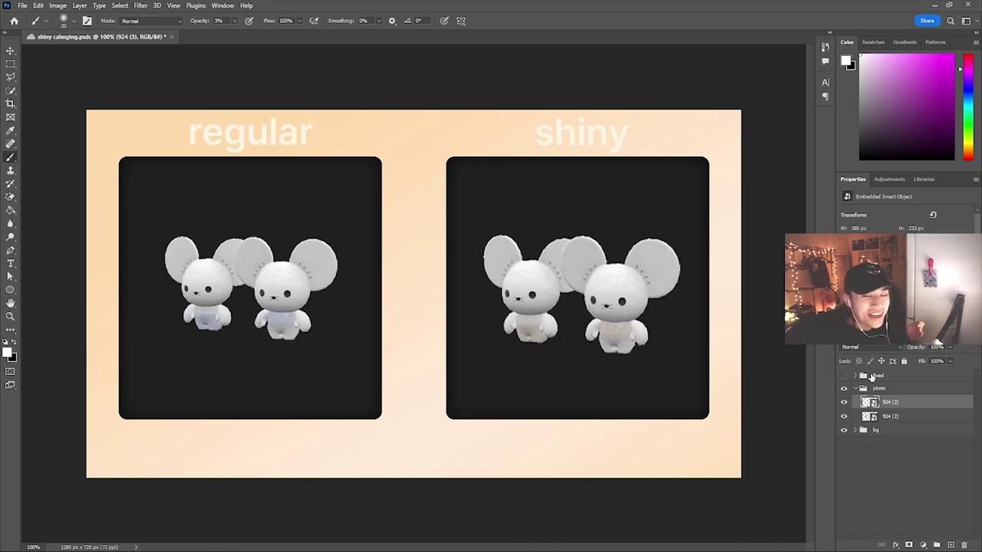
# Hide layer 924 (3) to remove the shiny mice image
pyautogui.click(844, 401)
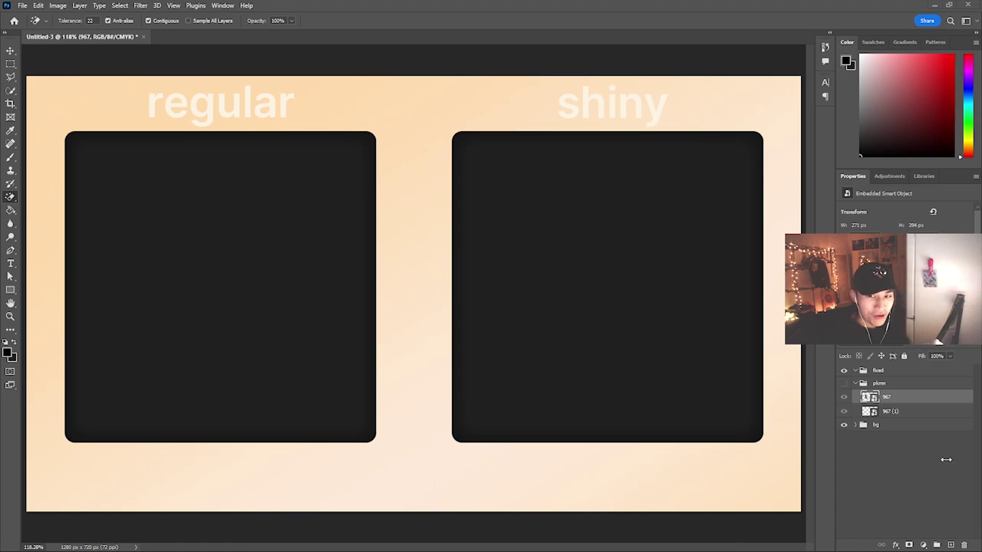
# Make the pkmn group visible to show the green regular and beige shiny lizard
pyautogui.click(844, 384)
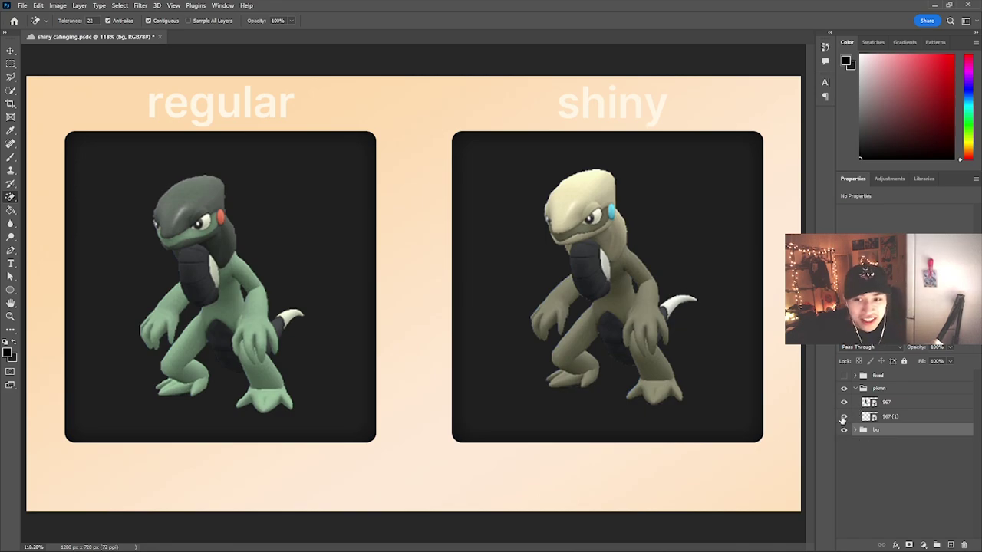
# Hide layer 967 (1), the original beige shiny lizard
pyautogui.click(844, 416)
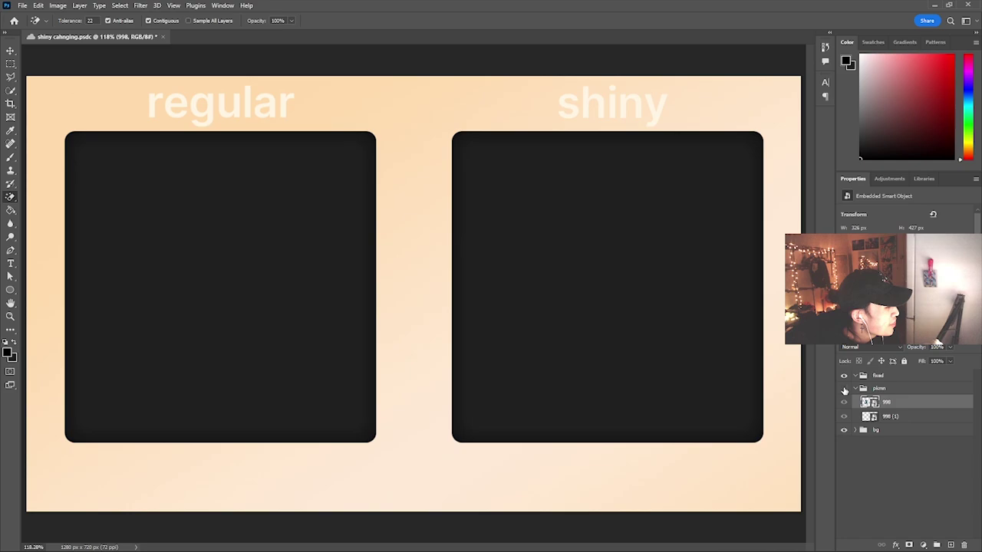
# Make the pkmn group visible to show the gray regular and teal shiny Pokémon 998
pyautogui.click(843, 388)
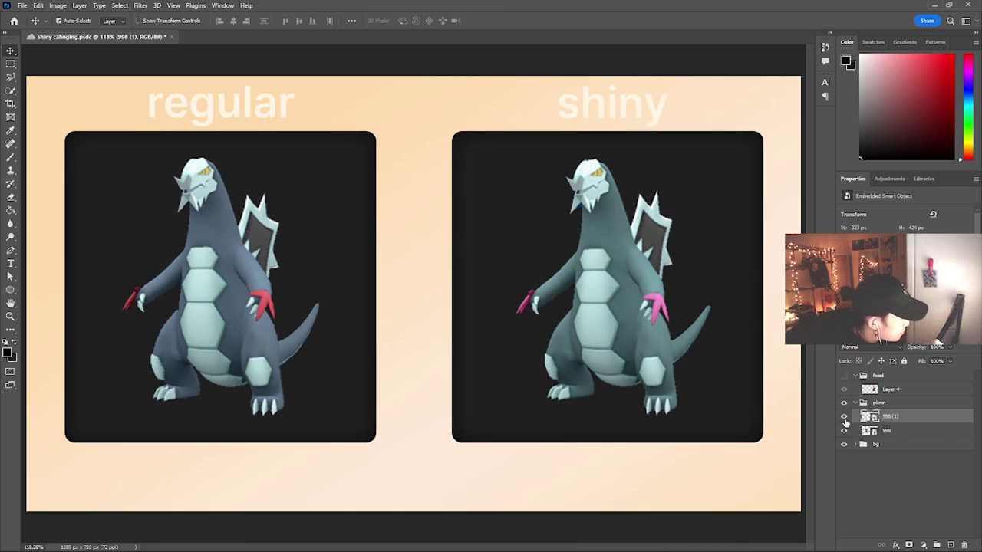
# Hide layer 998 (1), the official teal shiny of Pokémon 998
pyautogui.click(844, 417)
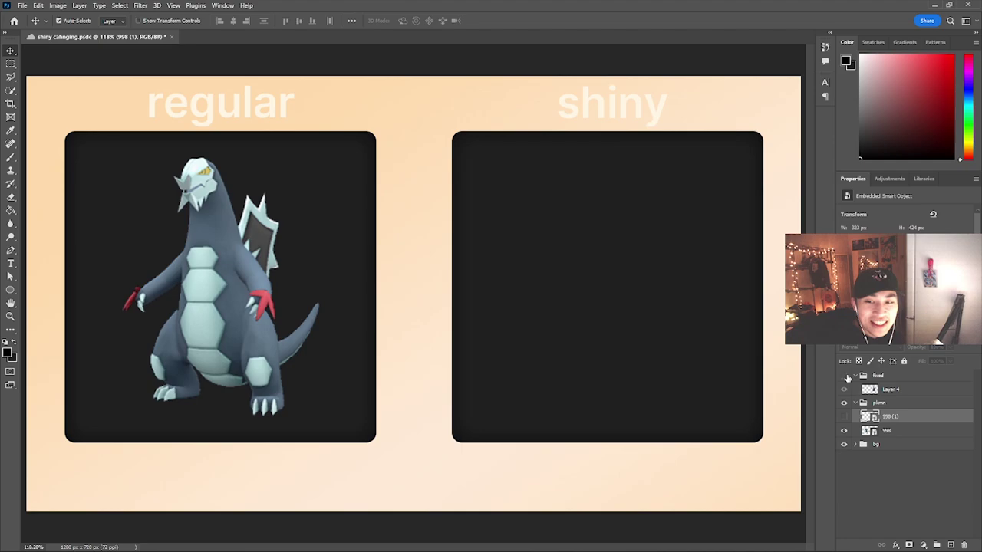